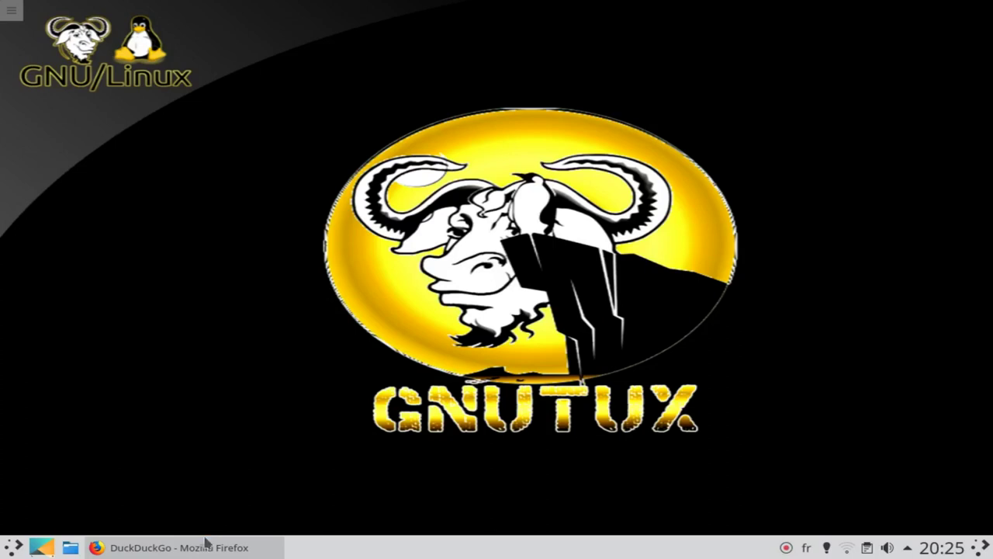
- Bring Firefox back and search DuckDuckGo for 'opendesktop'
click(203, 547)
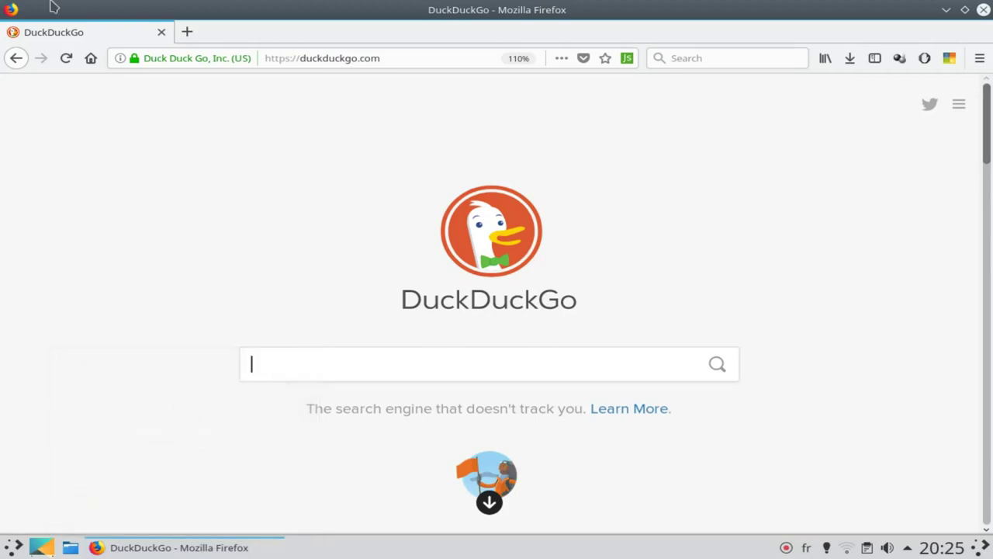
text(opendesktop)
key(Return)
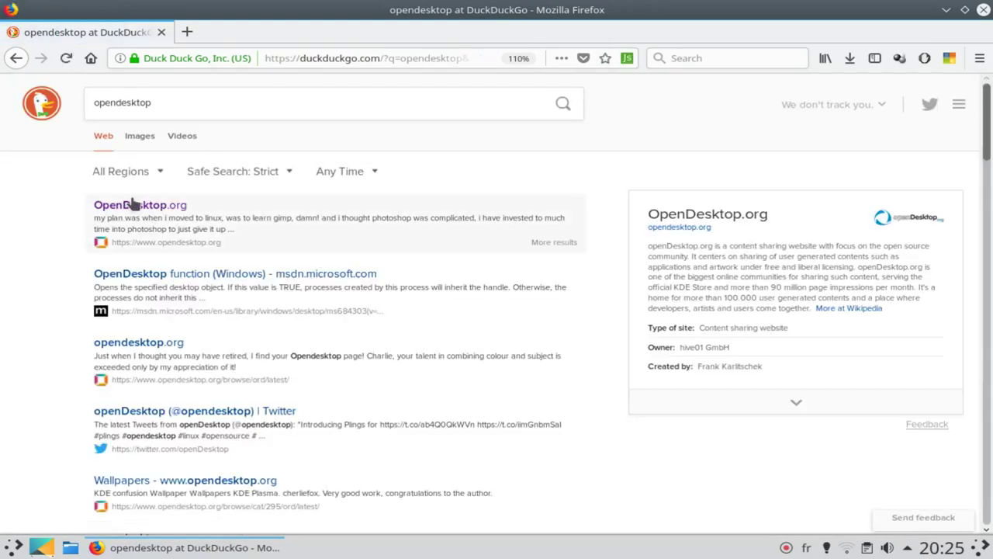
- Open the OpenDesktop.org result, skim its front page and reveal the Desktops category menu
click(134, 206)
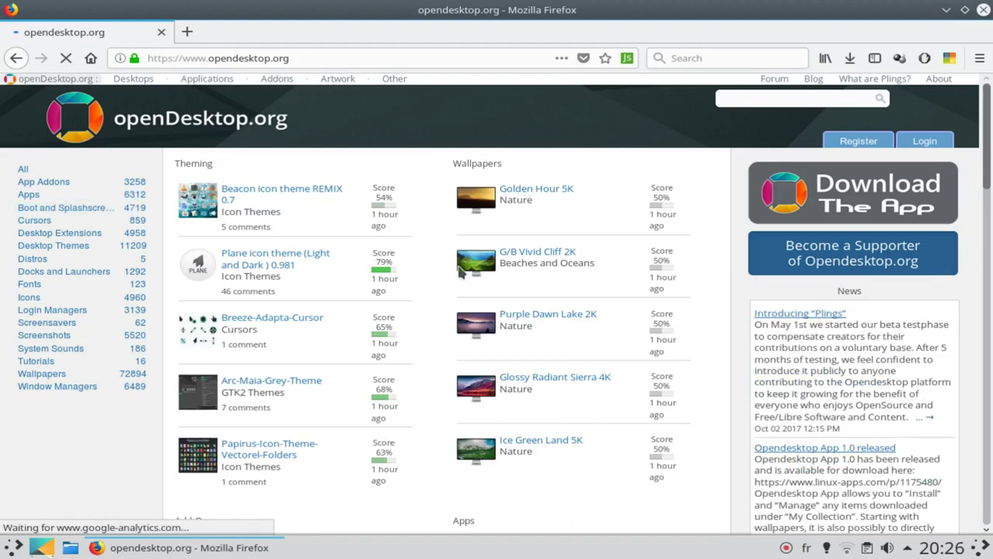
scroll(457, 262, down, 3)
scroll(439, 347, down, 2)
scroll(439, 346, up, 5)
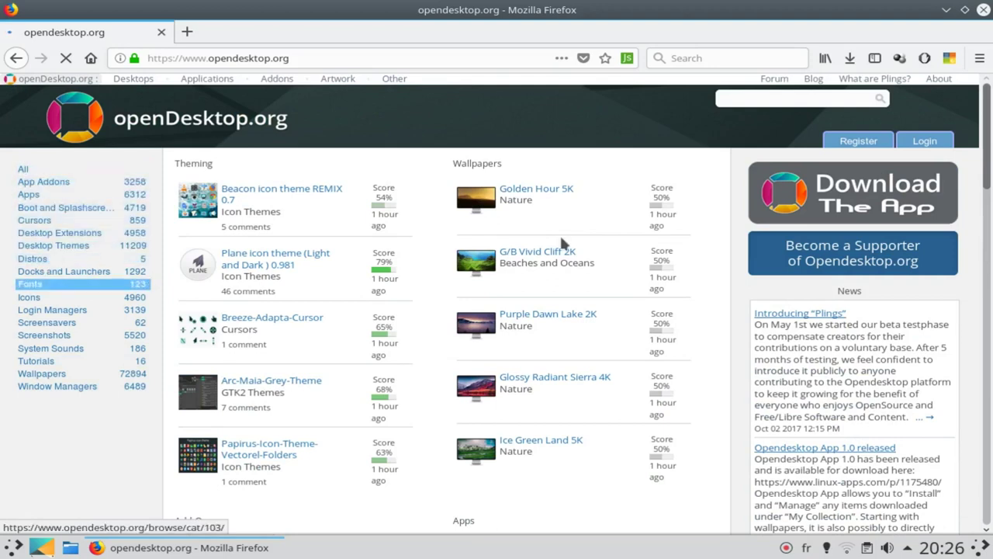
click(139, 81)
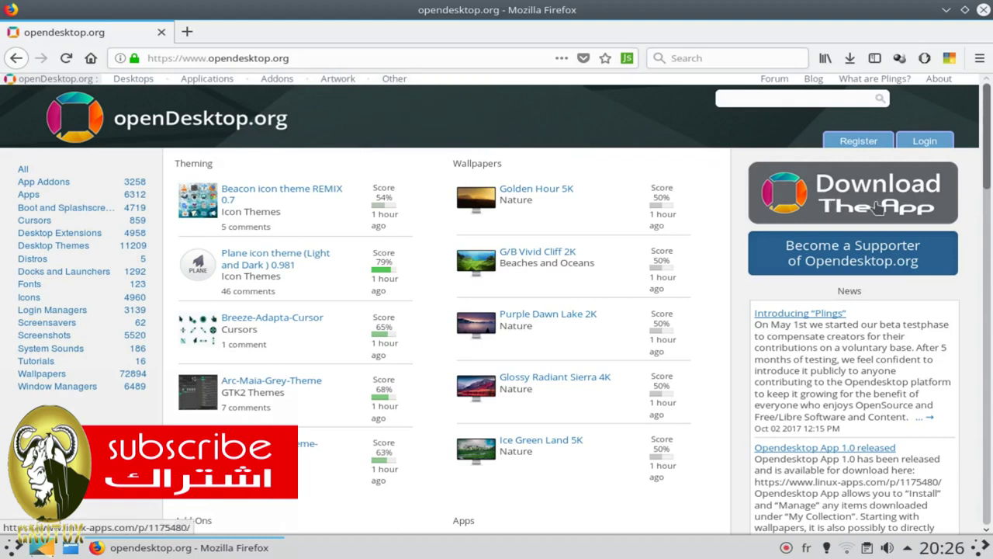
- Open the Opendesktop App page on Linux-Apps.com and show its Files list
click(837, 211)
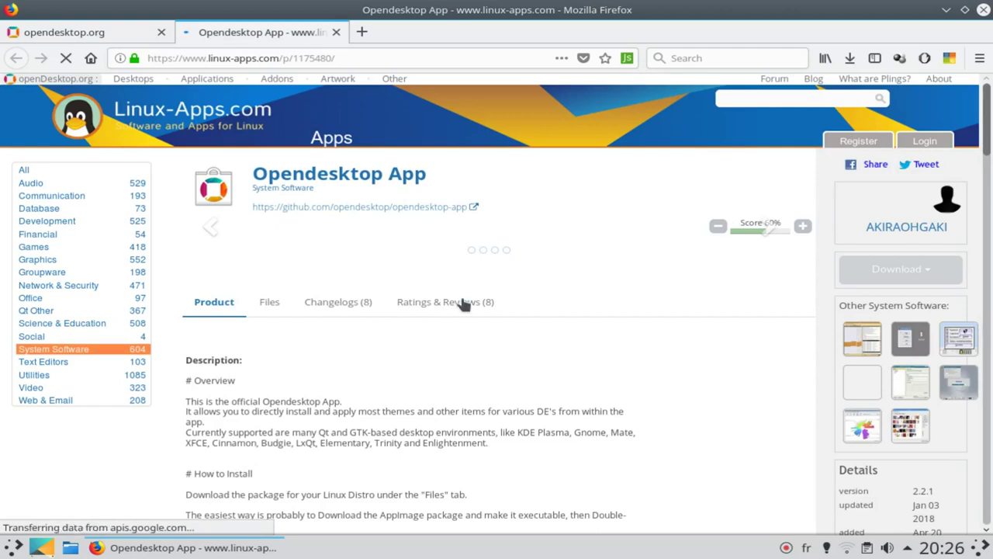
scroll(462, 302, down, 3)
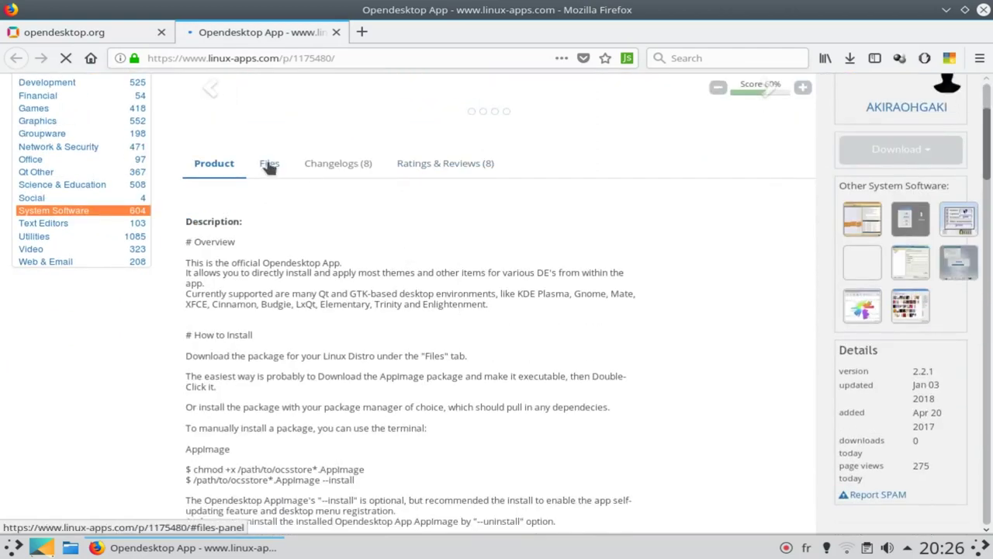
click(269, 167)
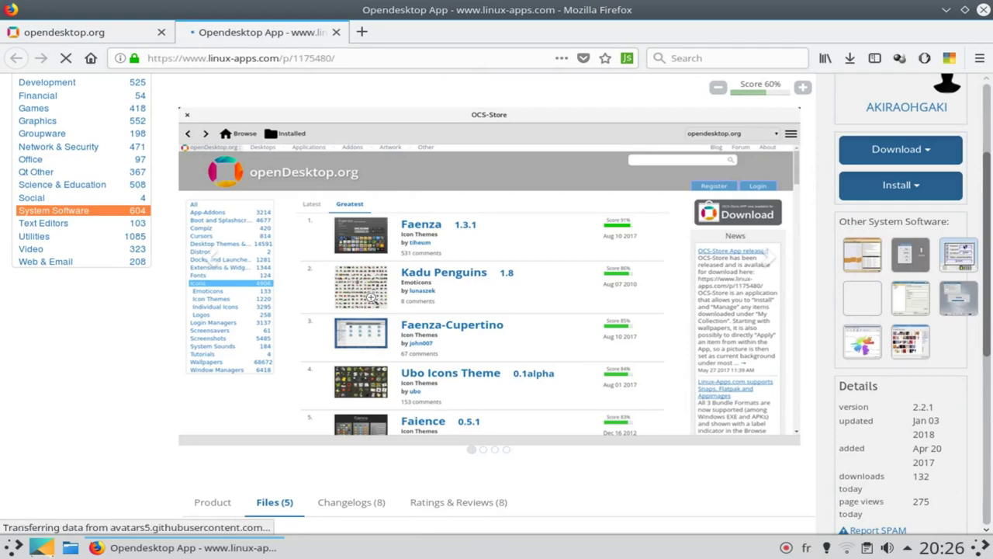
scroll(375, 246, down, 5)
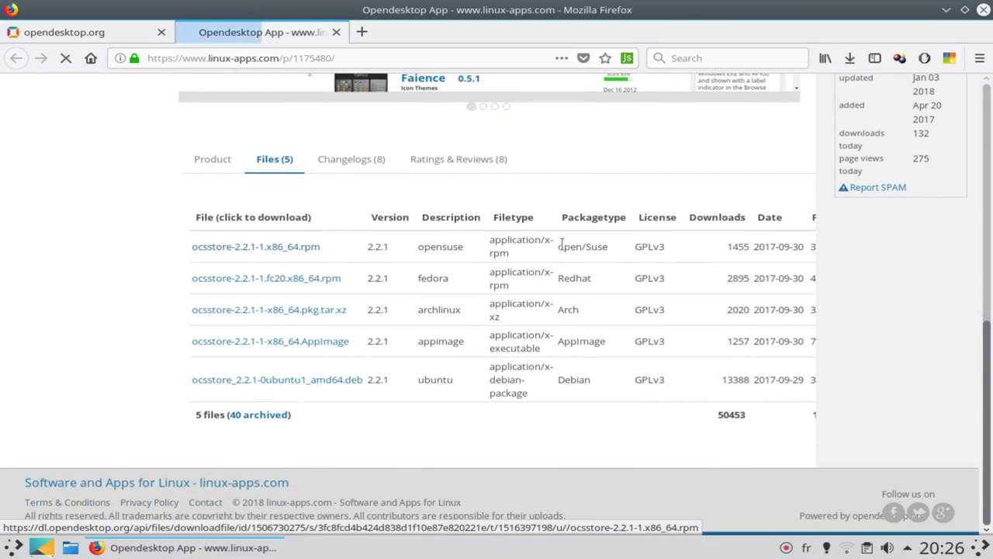
- Highlight the openSUSE, Redhat, Arch and Debian package types of the ocsstore 2.2.1 files
drag(557, 248, 610, 252)
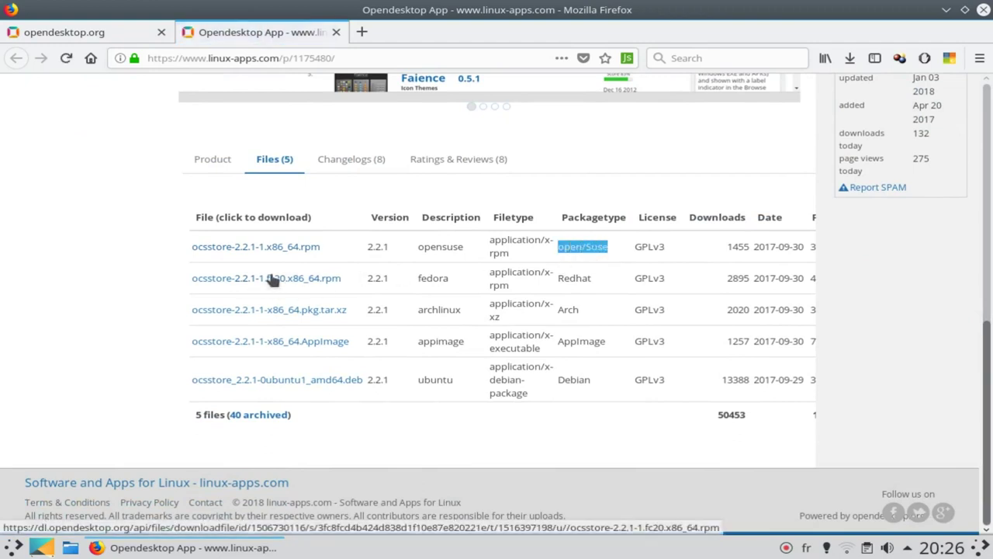
drag(558, 277, 561, 280)
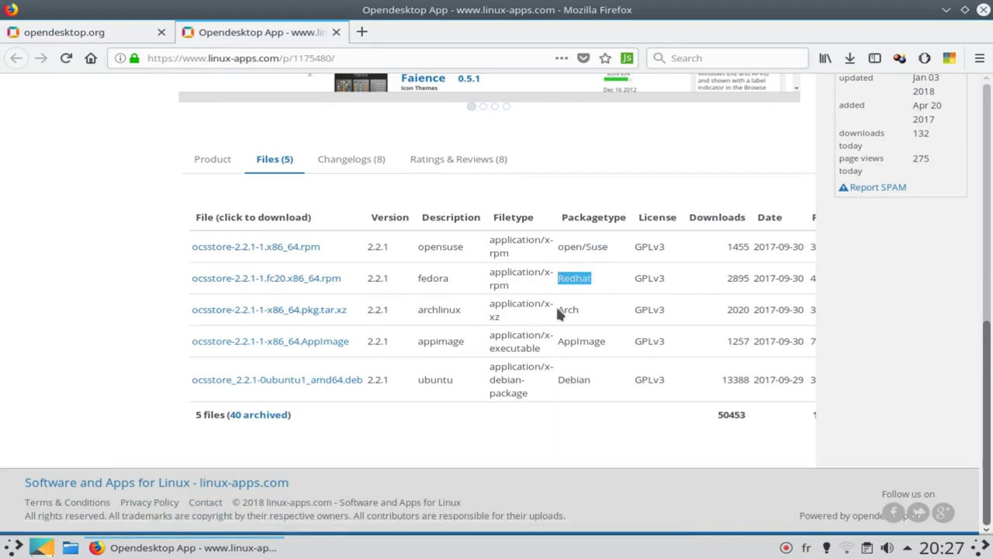
drag(557, 309, 594, 315)
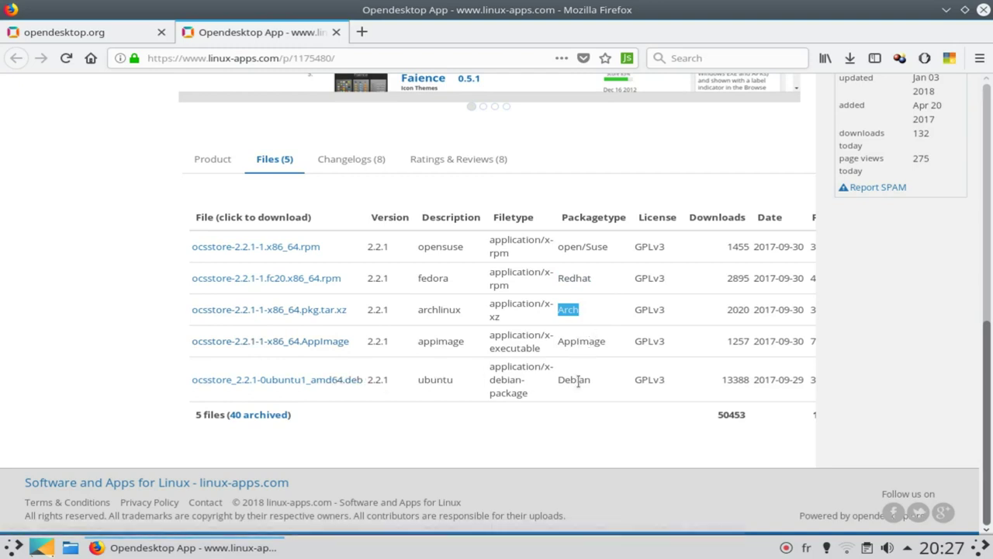
drag(584, 382, 564, 383)
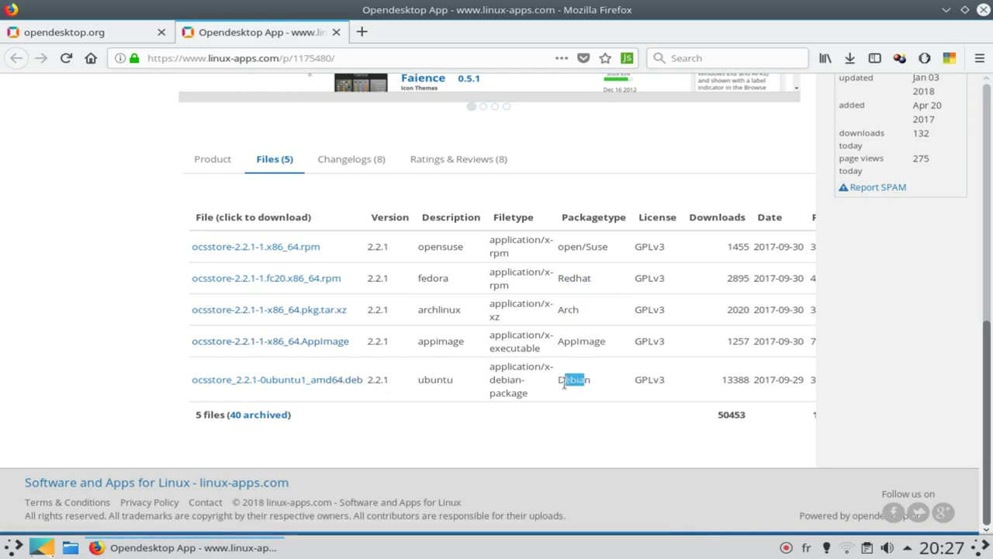
- Save the ocsstore-2.2.1-1-x86_64 AppImage and monitor the download until it completes at 73.4 MB
click(285, 342)
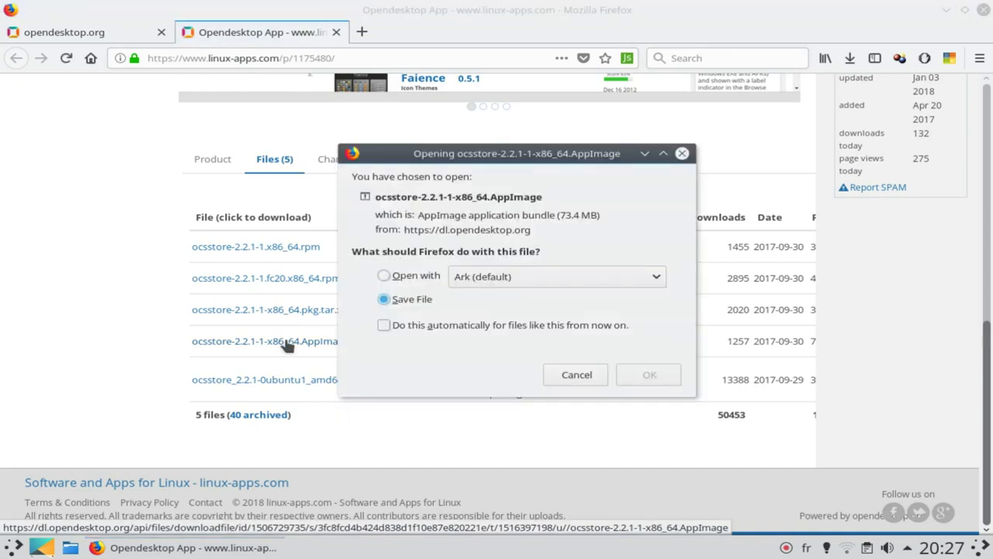
click(665, 375)
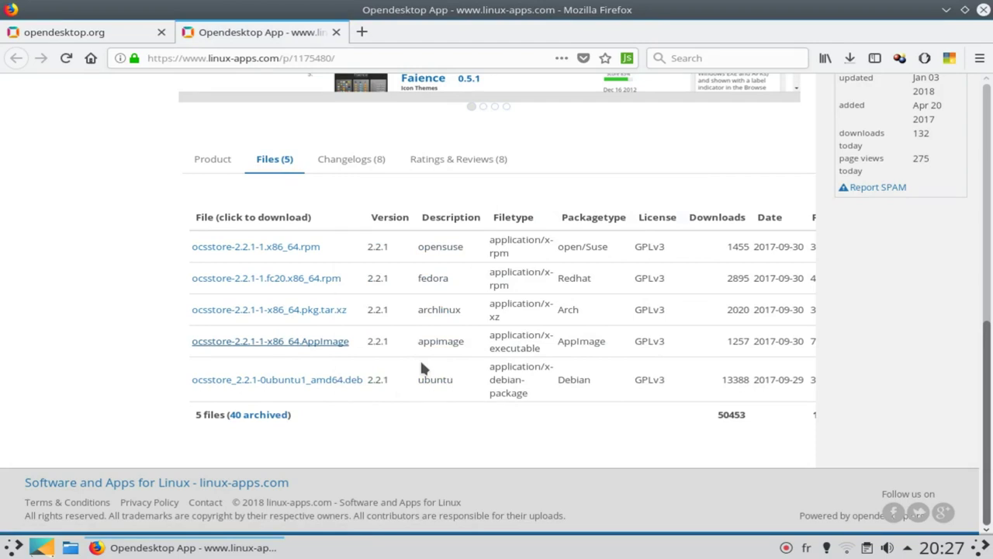
click(846, 62)
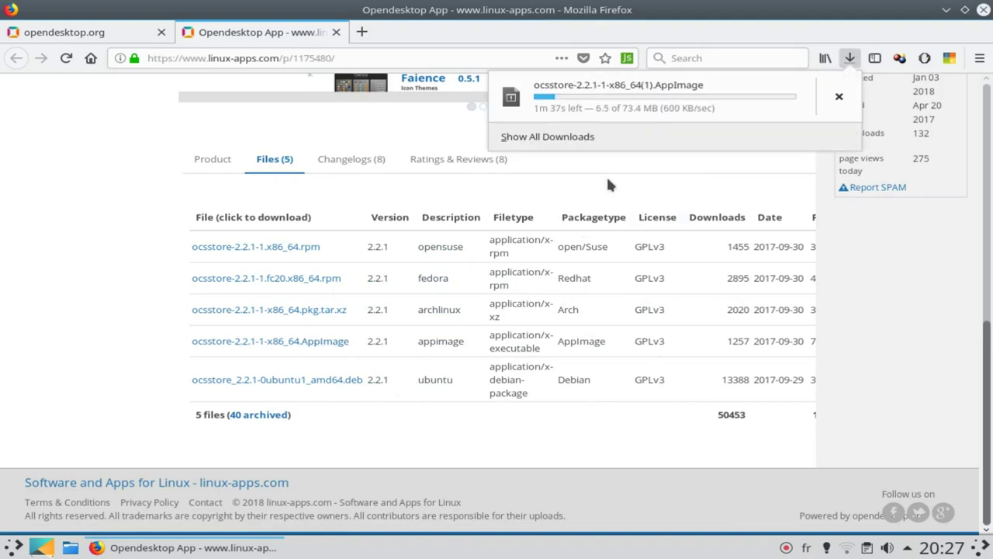
click(578, 221)
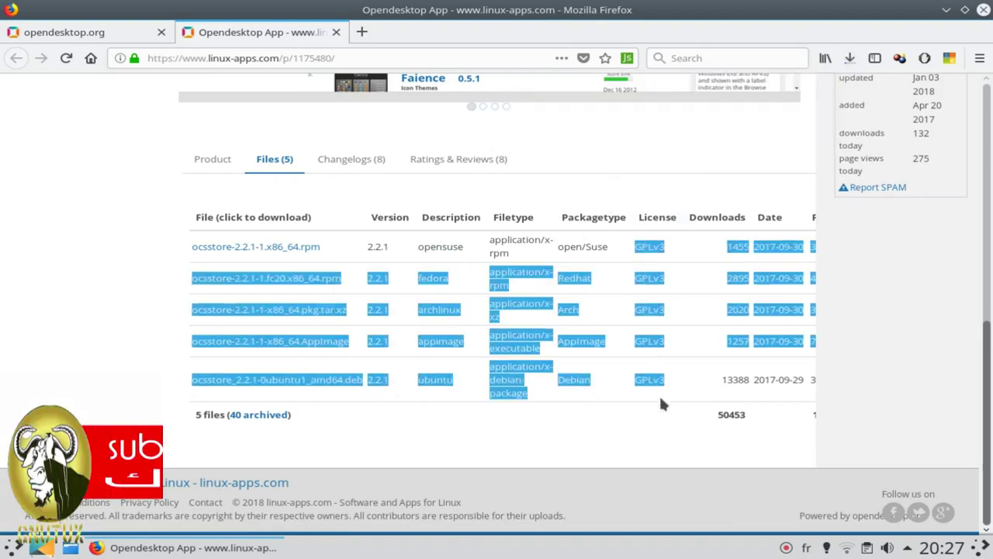
drag(659, 393, 620, 385)
click(843, 64)
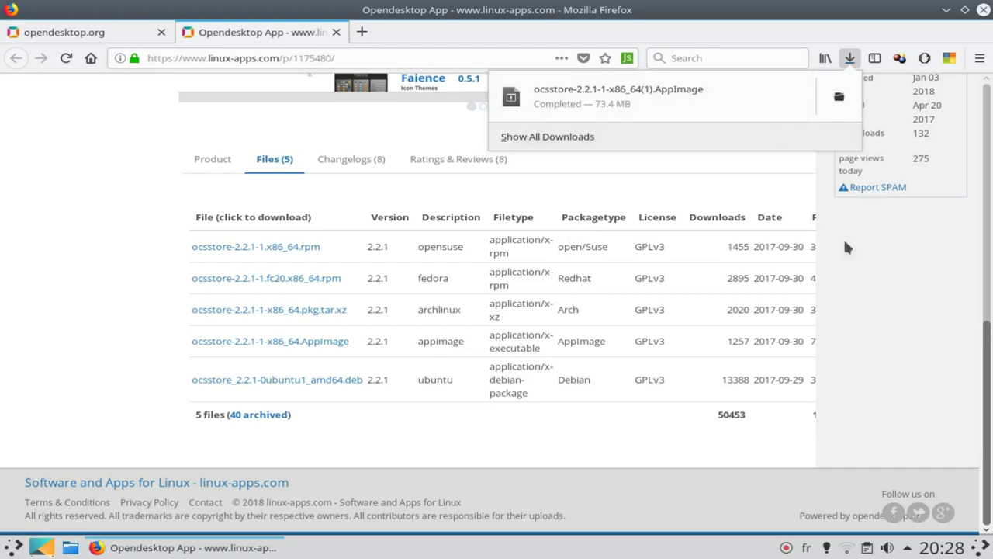
click(872, 287)
- Open Downloads in Dolphin and permanently delete the older ocsstore AppImage
click(194, 547)
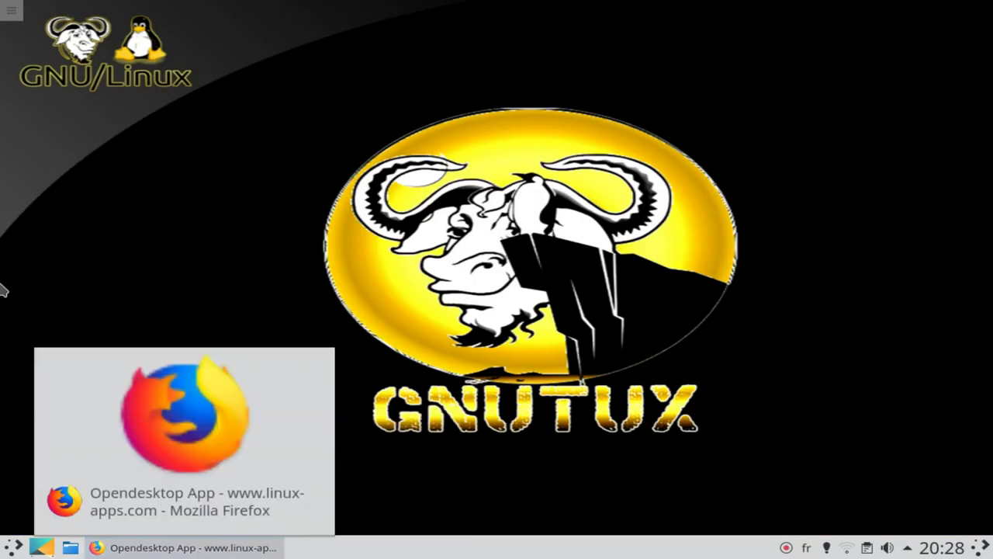
click(70, 547)
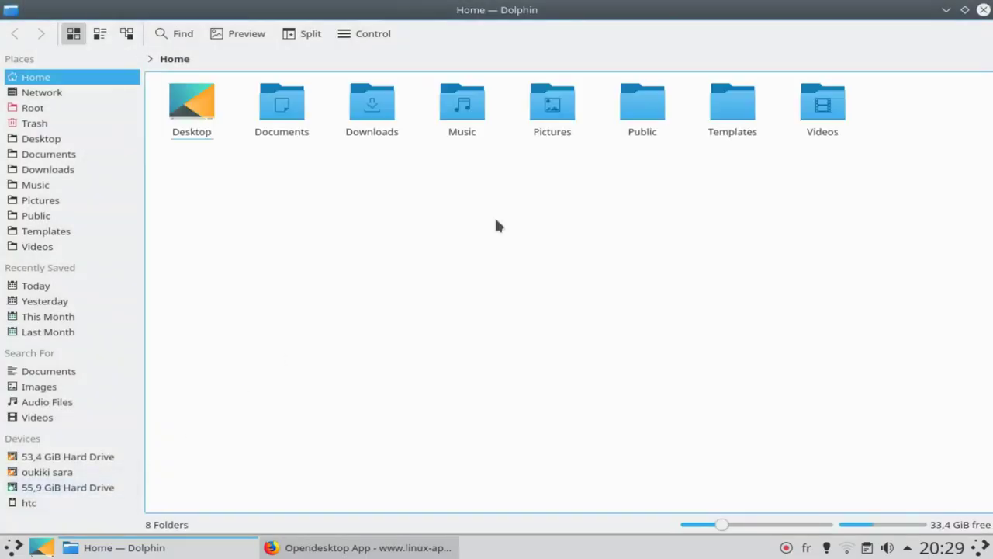
click(373, 118)
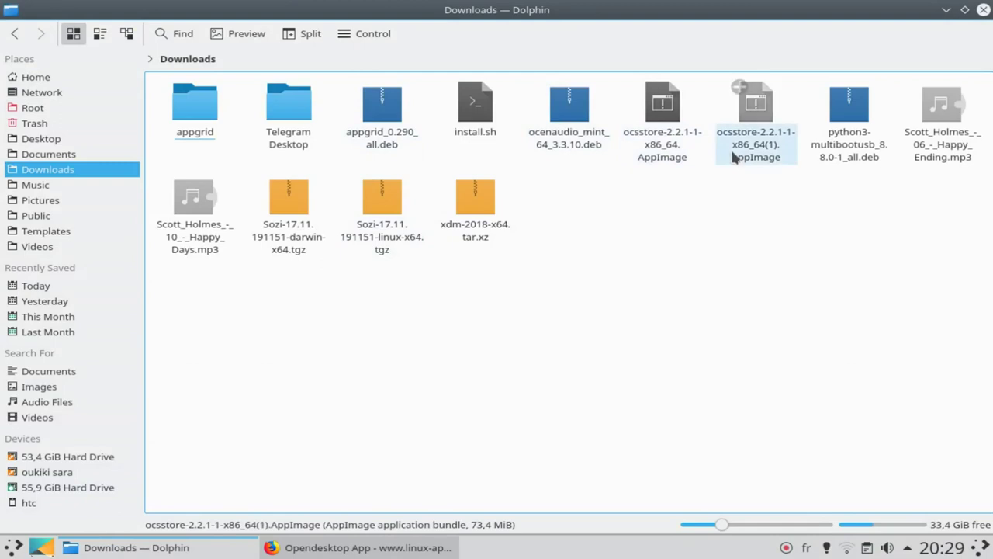
click(686, 159)
key(shift+Delete)
key(Return)
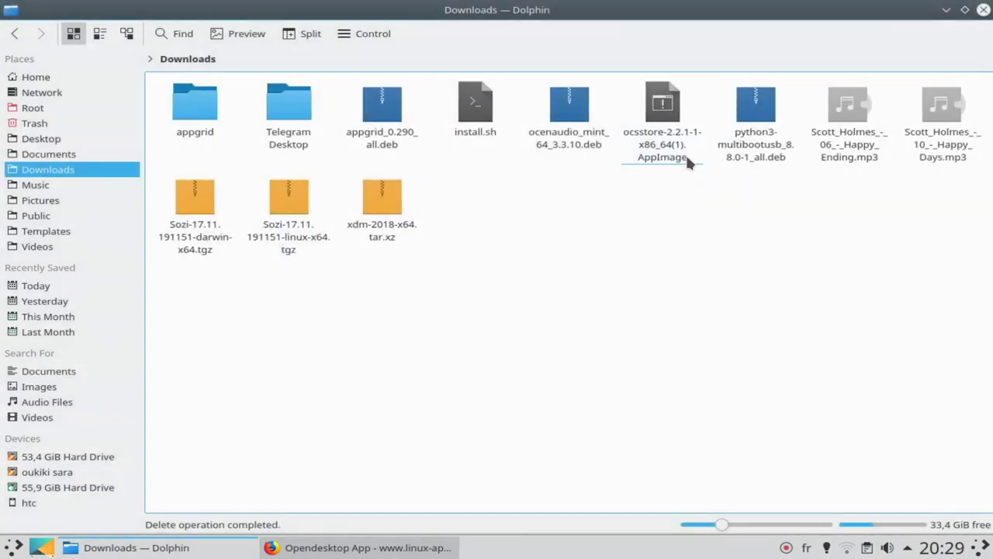
- Mark ocsstore-2.2.1-1-x86_64(1).AppImage as executable in its Permissions properties
click(683, 157)
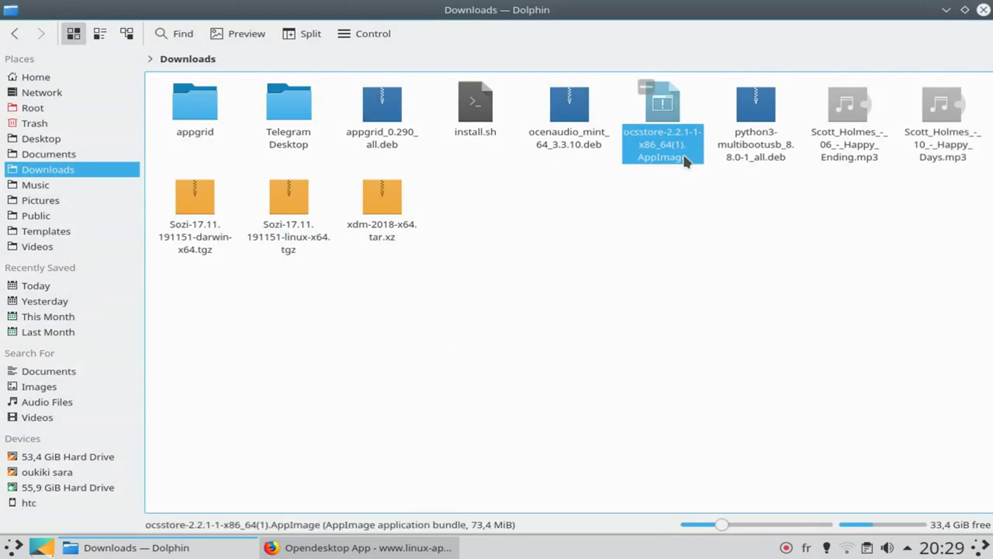
right_click(684, 158)
click(733, 337)
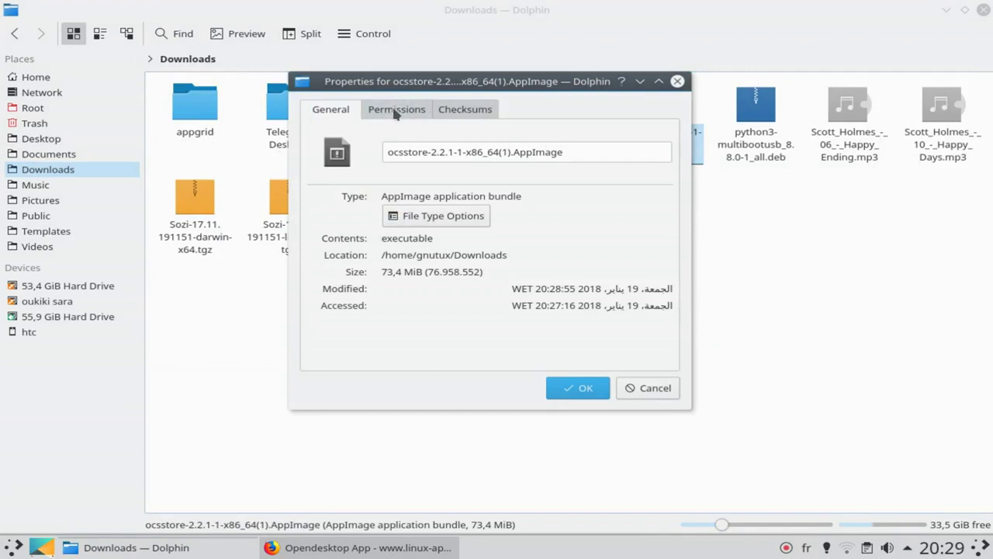
click(396, 111)
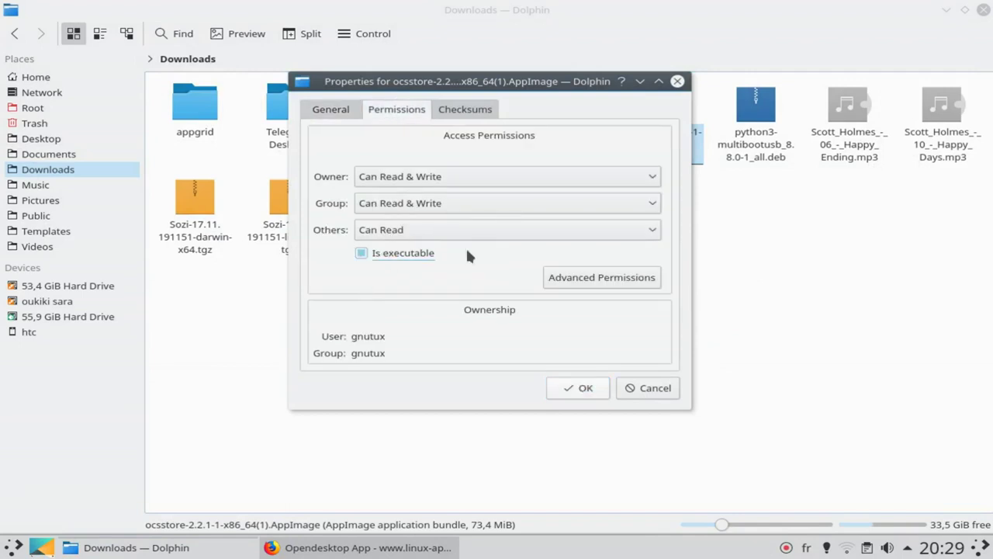
click(361, 253)
click(571, 390)
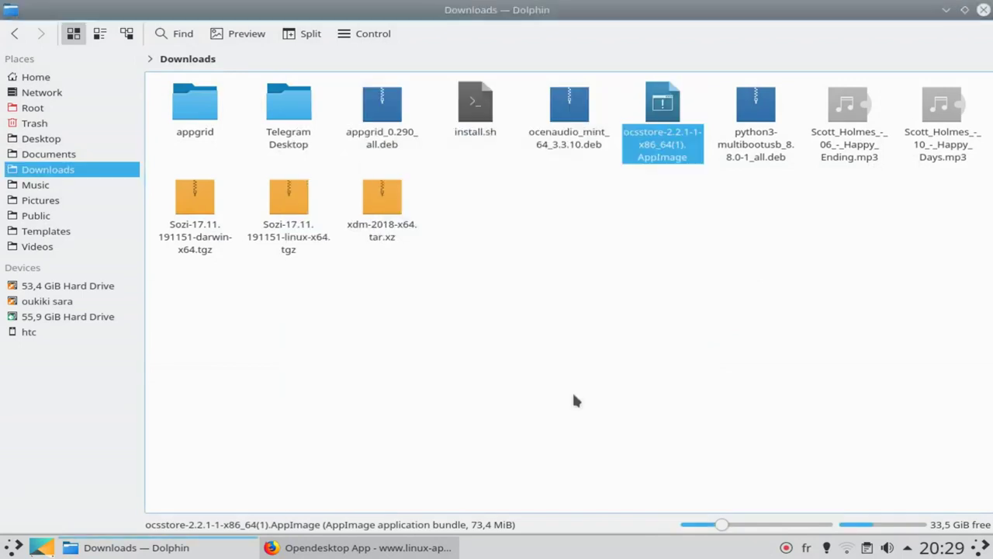
- Dismiss the ocsstore AppImage's context menu in Dolphin so OCS-Store runs
mouse_move(662, 123)
right_click(670, 159)
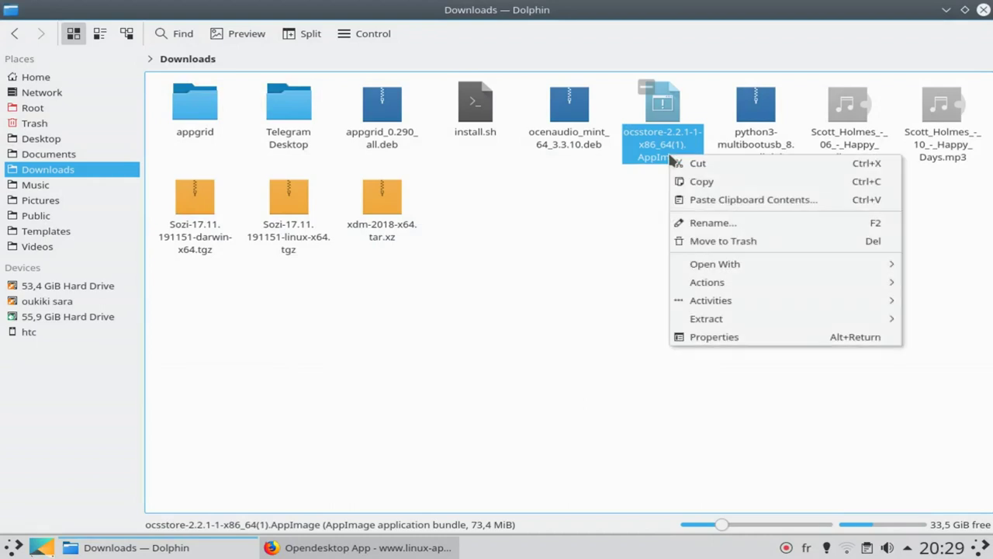
click(644, 159)
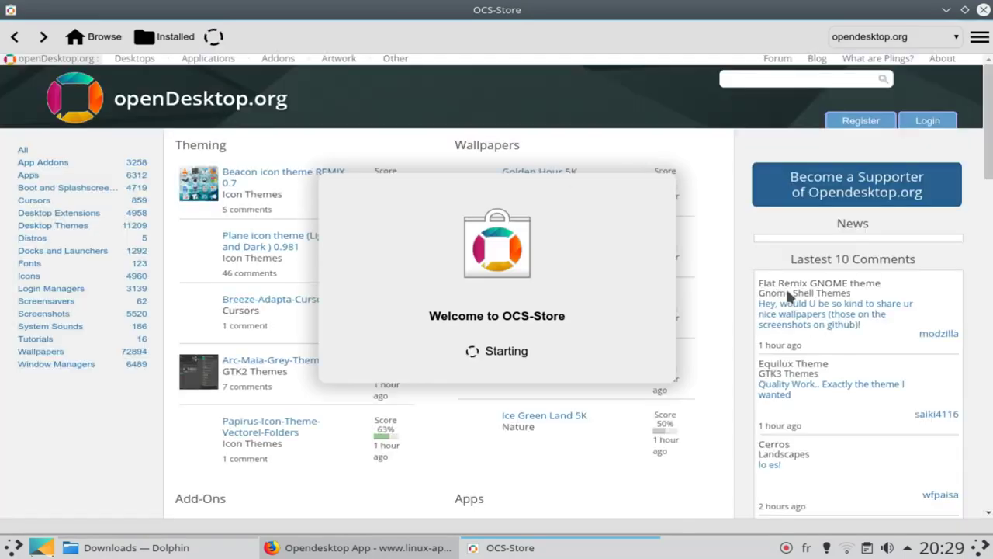
- View OCS-Store's About page showing Version 2.2.1 and the GPL-3.0 licence
click(980, 36)
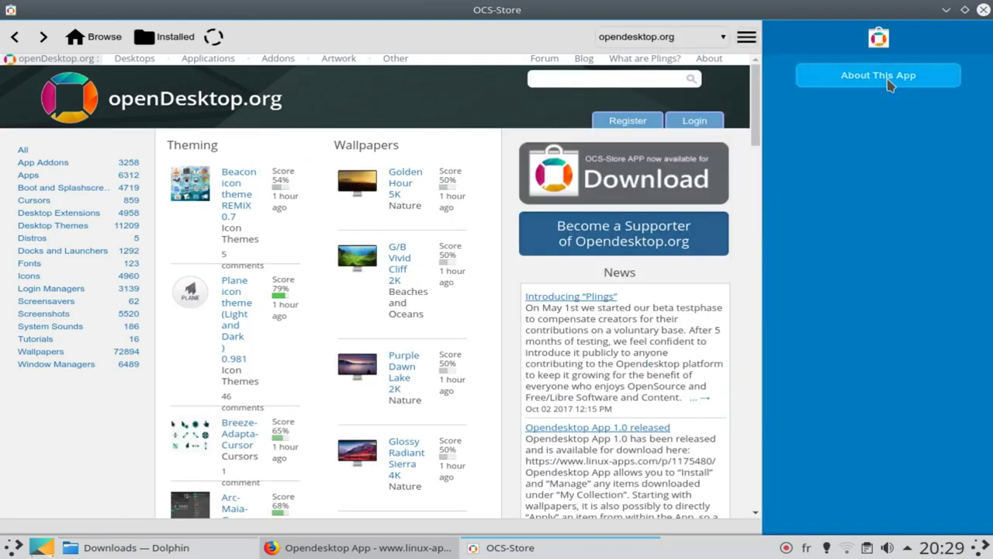
click(887, 83)
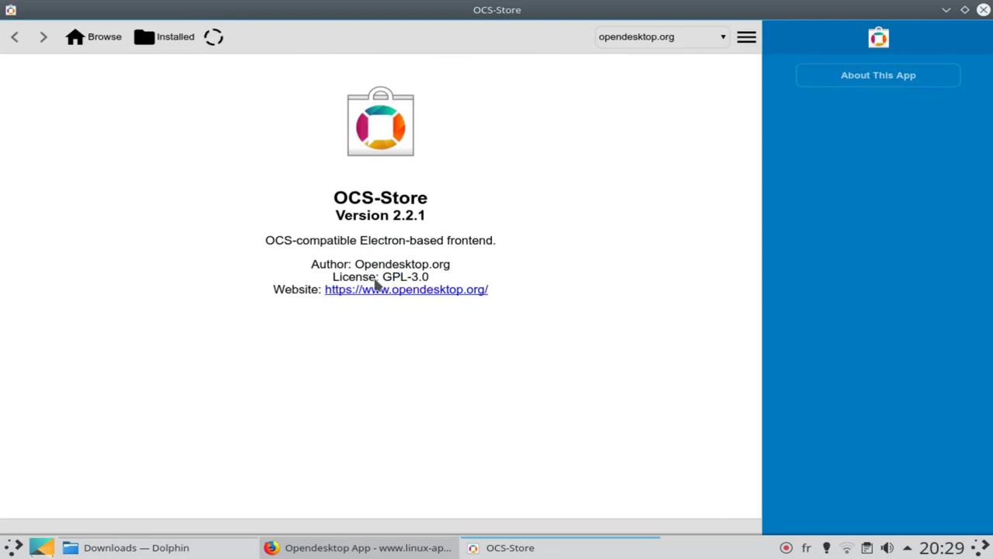
drag(429, 278, 282, 279)
click(291, 275)
- Close the drawer, keep opendesktop.org as the store and go back to Browse
click(744, 40)
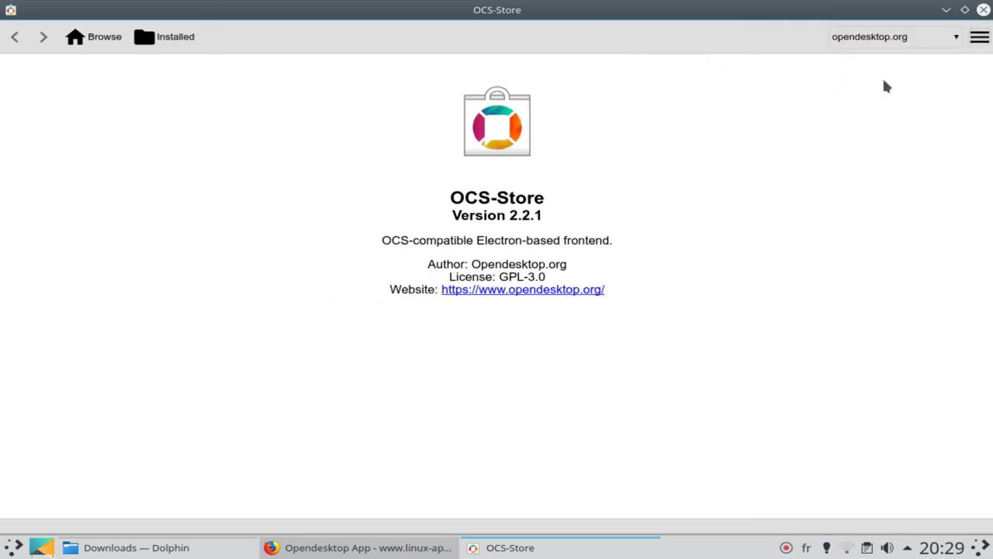
click(919, 40)
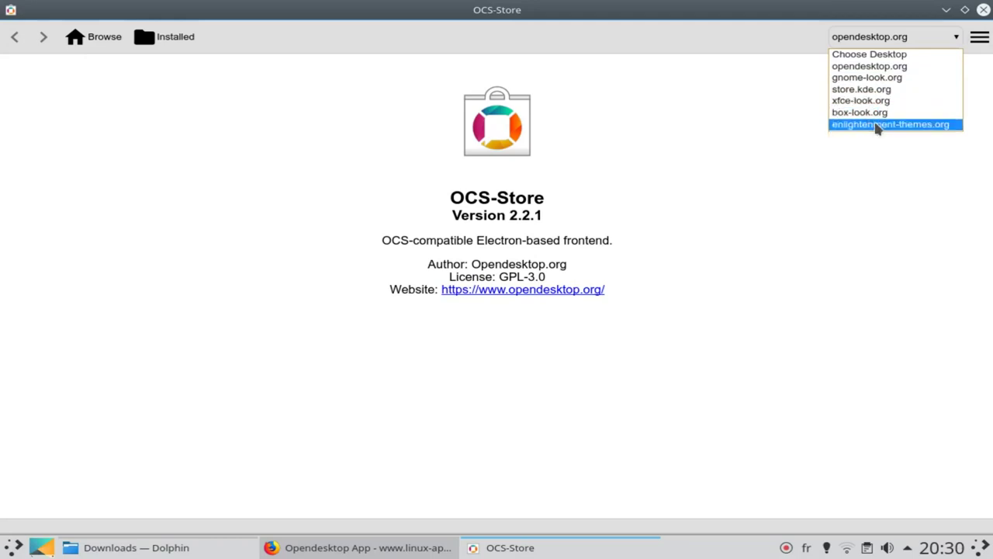
click(707, 163)
click(99, 40)
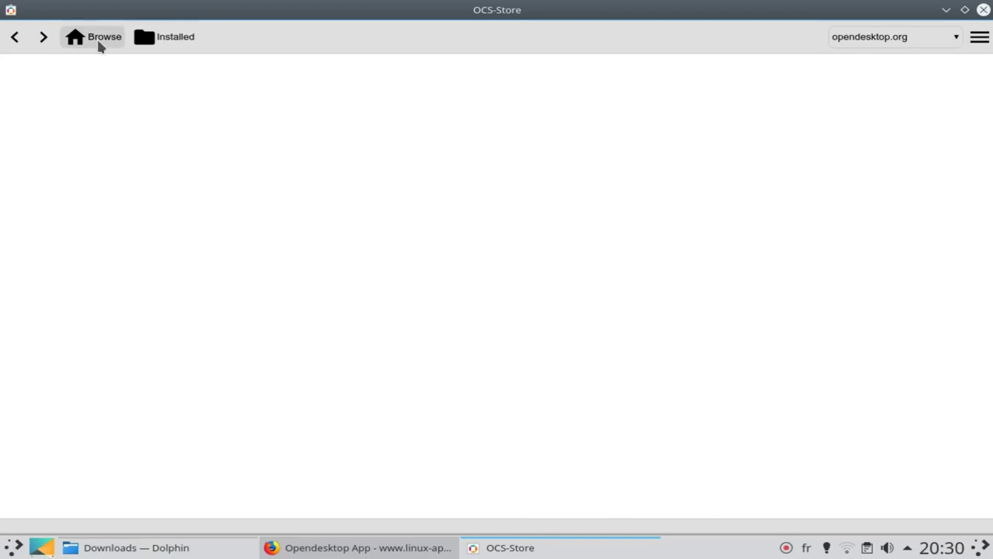
- Snap OCS-Store to the right half and Firefox to the left half of the screen
double_click(465, 17)
drag(436, 18, 992, 124)
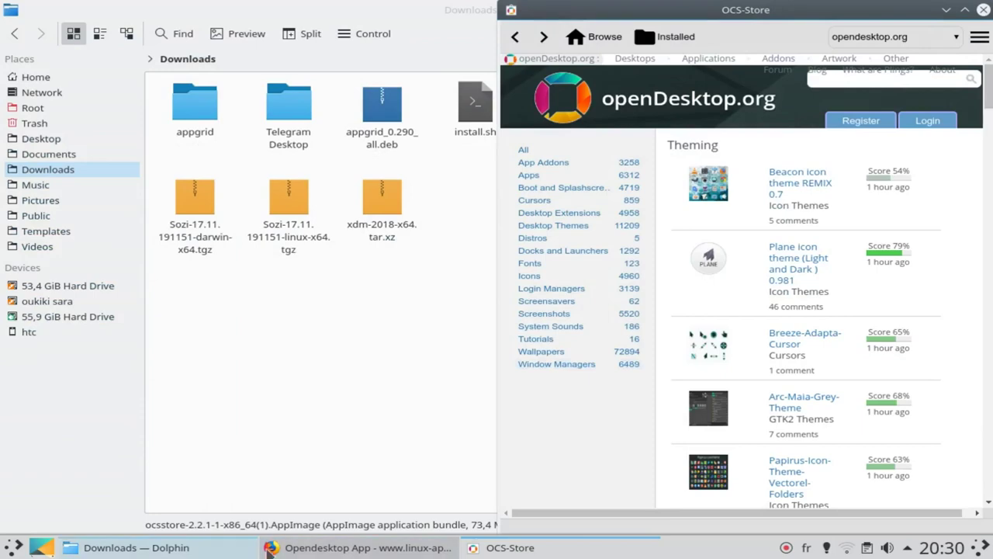
click(358, 547)
drag(494, 10, 3, 177)
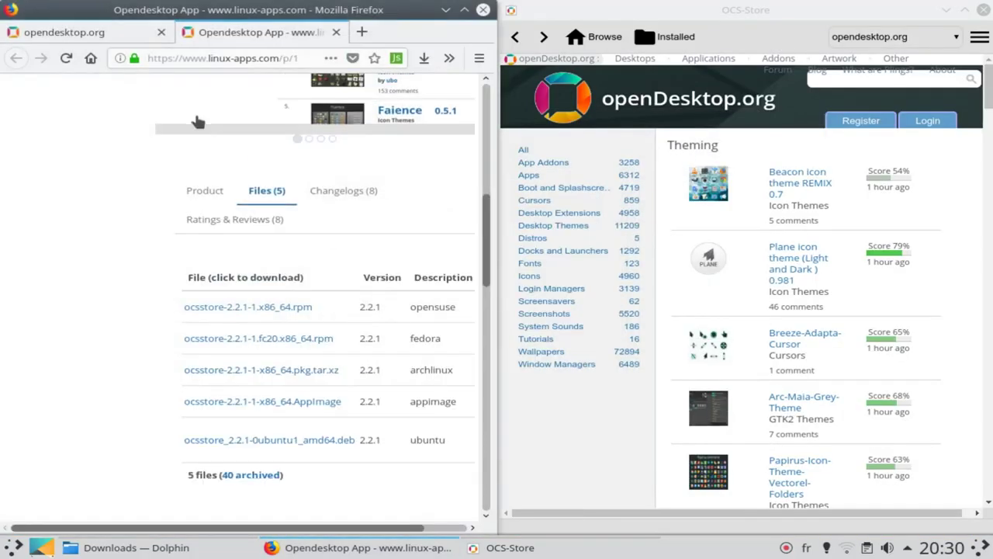
scroll(216, 291, up, 10)
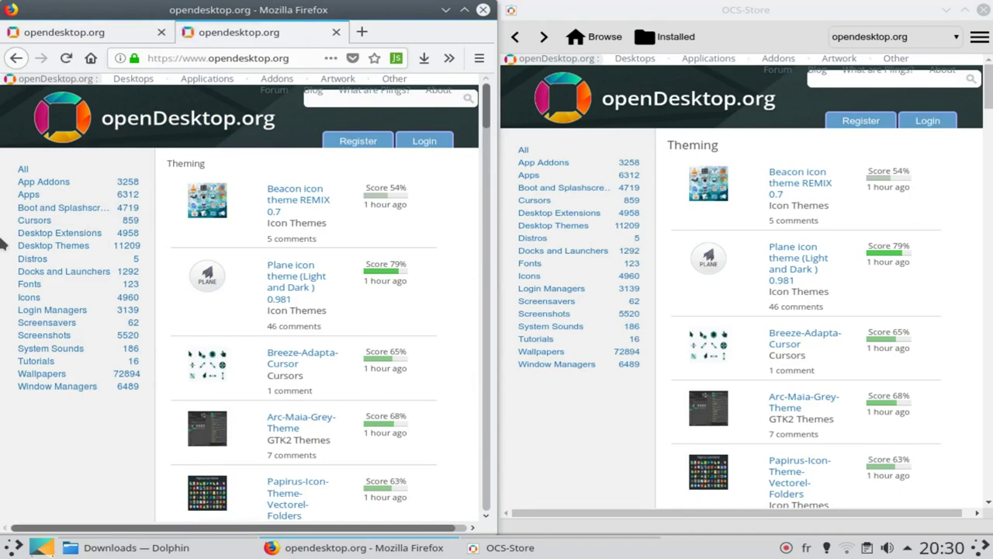
- Open the Apps category (6312 items) in both Firefox and OCS-Store and scroll its latest apps
click(30, 194)
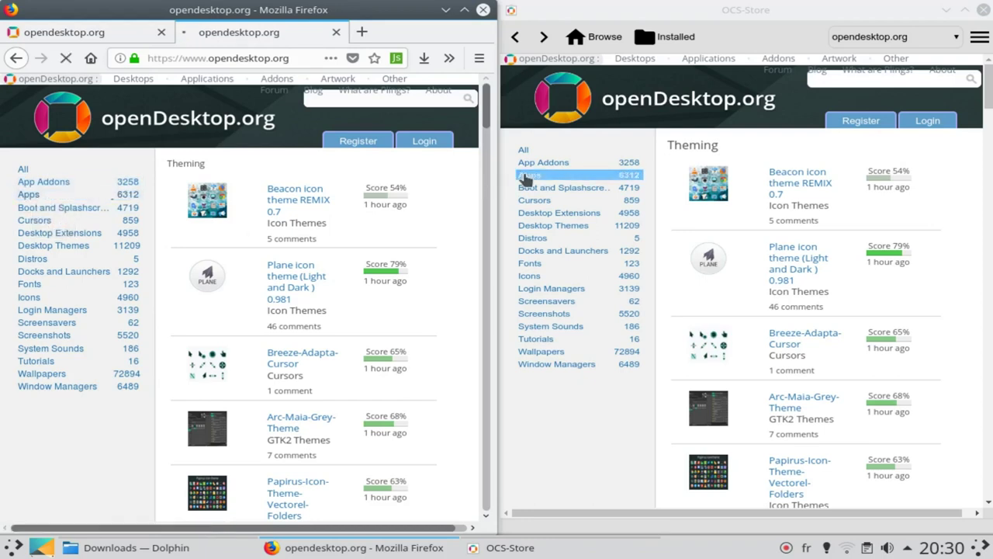
click(522, 176)
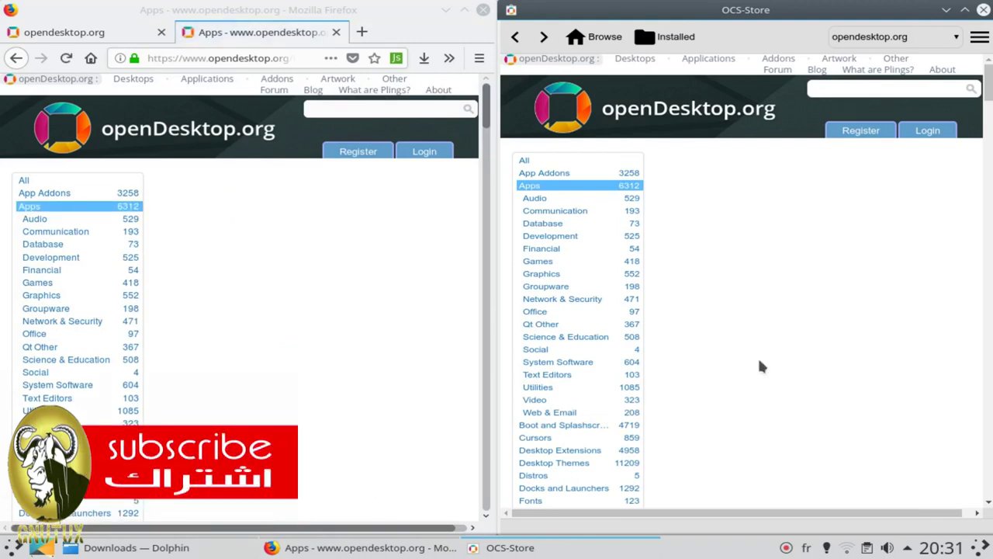
scroll(761, 366, down, 4)
scroll(822, 372, down, 5)
scroll(216, 376, down, 5)
scroll(215, 376, down, 5)
scroll(820, 371, up, 5)
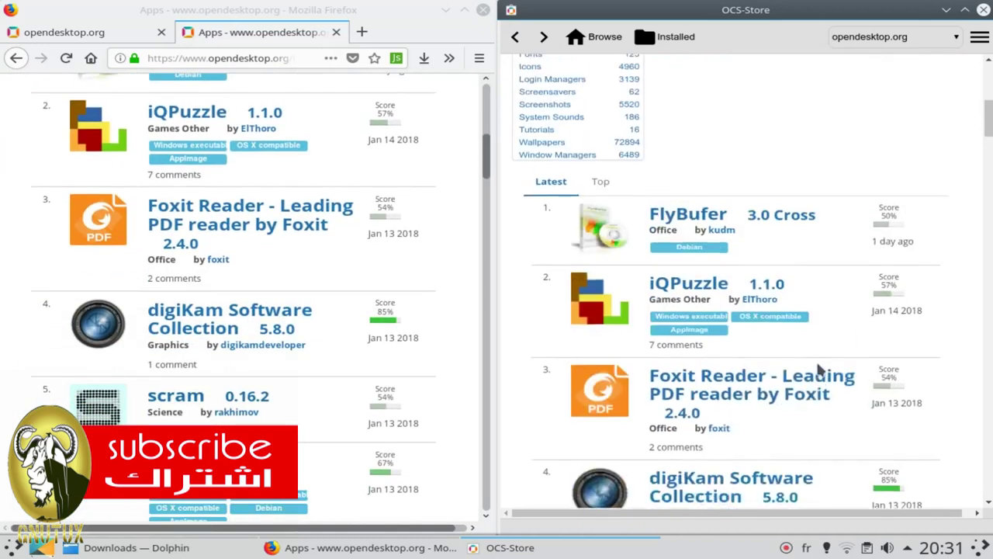
scroll(821, 372, up, 4)
scroll(194, 326, up, 5)
scroll(124, 322, up, 5)
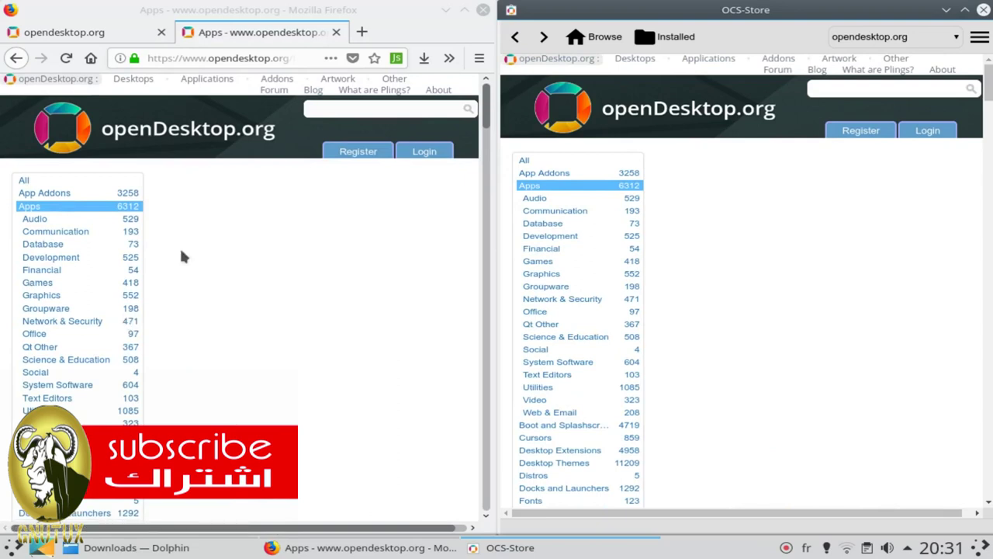
mouse_move(132, 78)
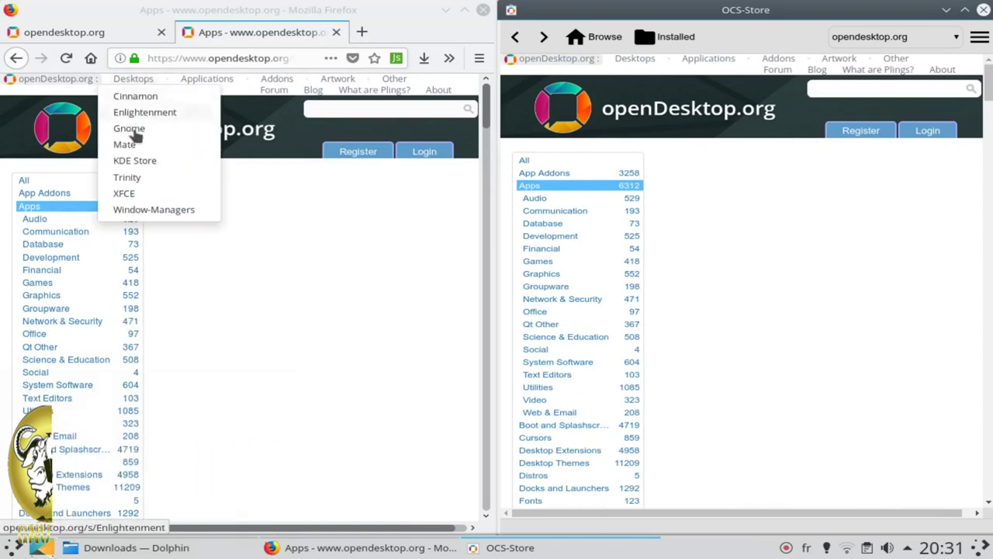
- Open XFCE in Firefox, switch OCS-Store to xfce-look.org and scroll its latest items
click(128, 193)
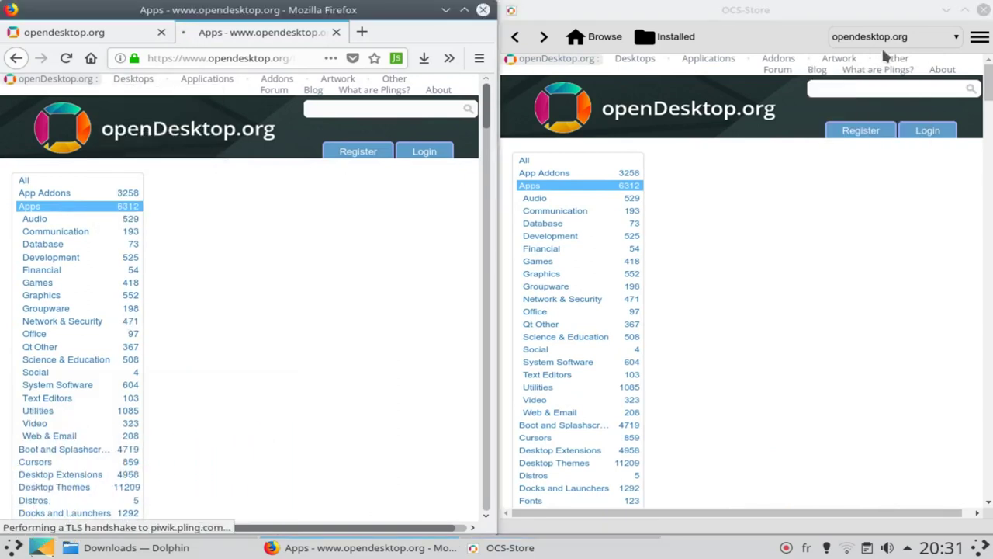
click(956, 43)
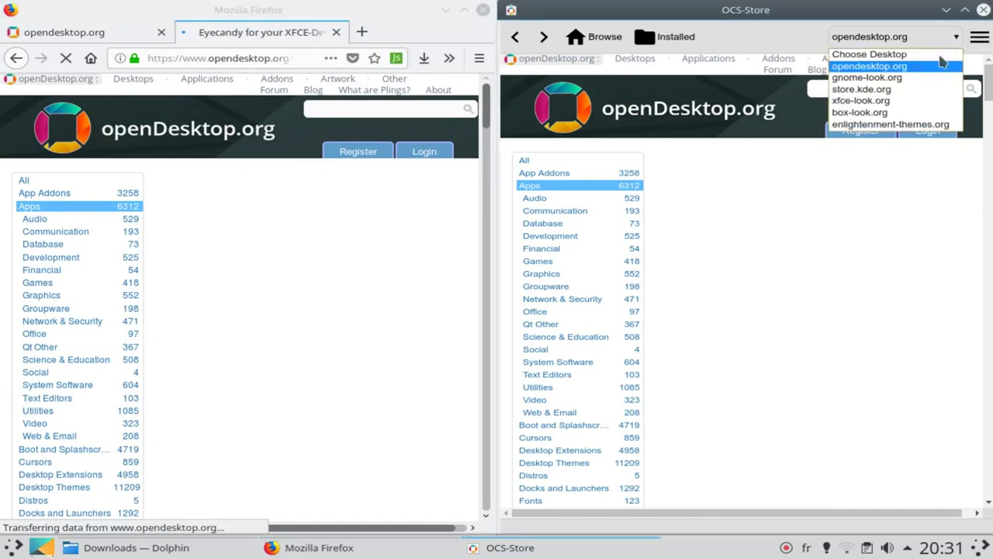
click(907, 101)
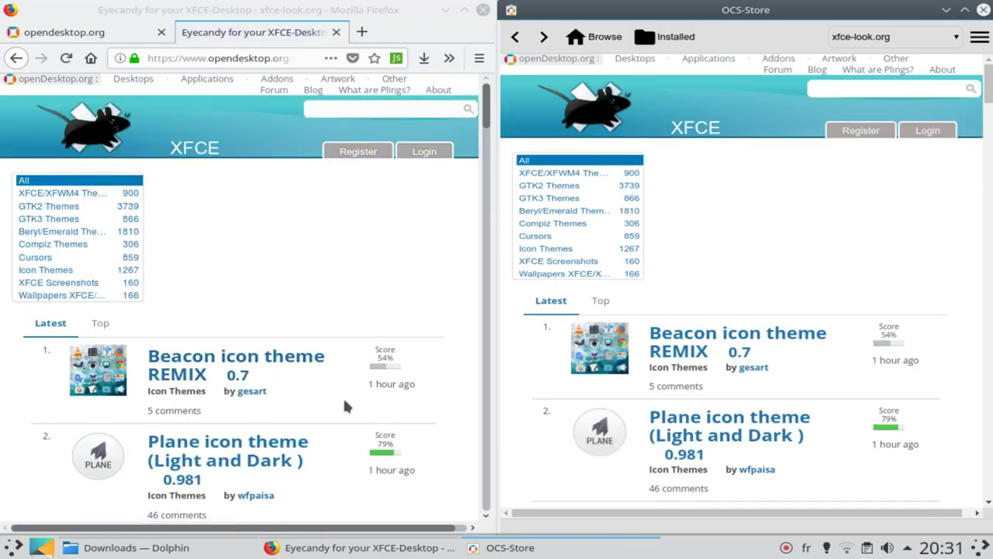
scroll(346, 406, down, 2)
scroll(308, 435, down, 1)
scroll(308, 435, down, 2)
scroll(651, 378, down, 3)
scroll(652, 378, up, 3)
scroll(300, 428, up, 1)
scroll(343, 406, up, 3)
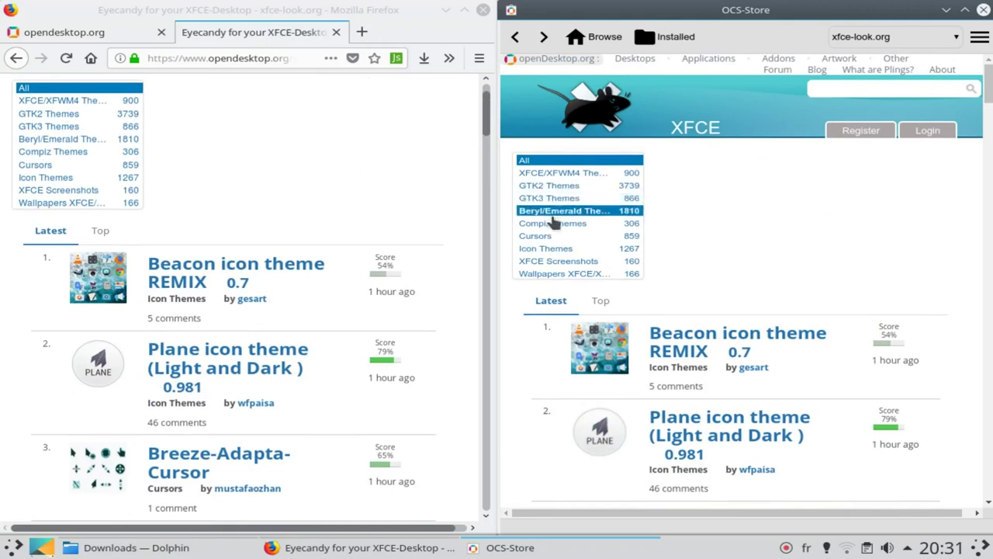
- Maximise the OCS-Store window and filter xfce-look.org to the Icon Themes category (1267 items)
double_click(701, 17)
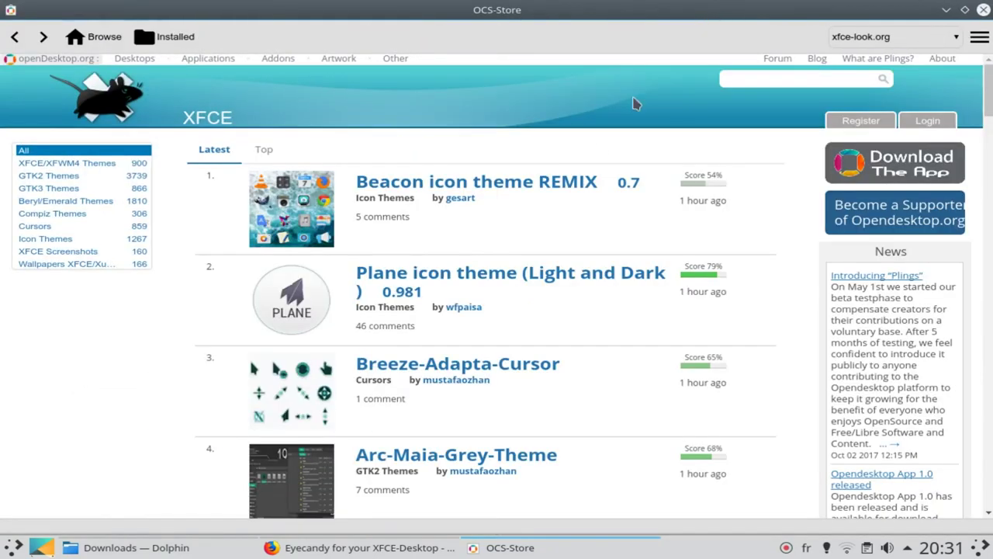
scroll(506, 261, down, 2)
scroll(506, 261, down, 3)
scroll(506, 261, down, 4)
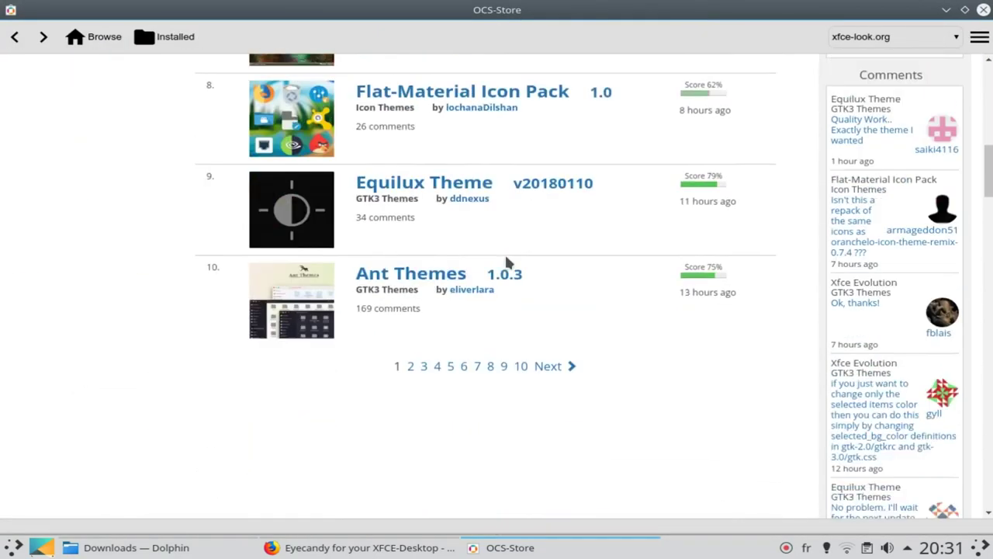
scroll(450, 375, up, 2)
scroll(450, 376, up, 3)
scroll(450, 376, up, 4)
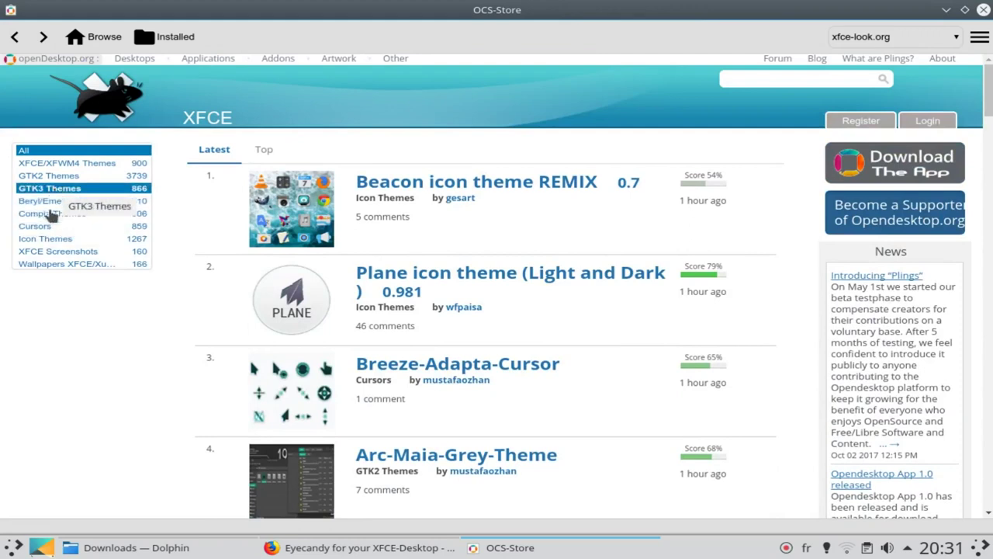
click(48, 240)
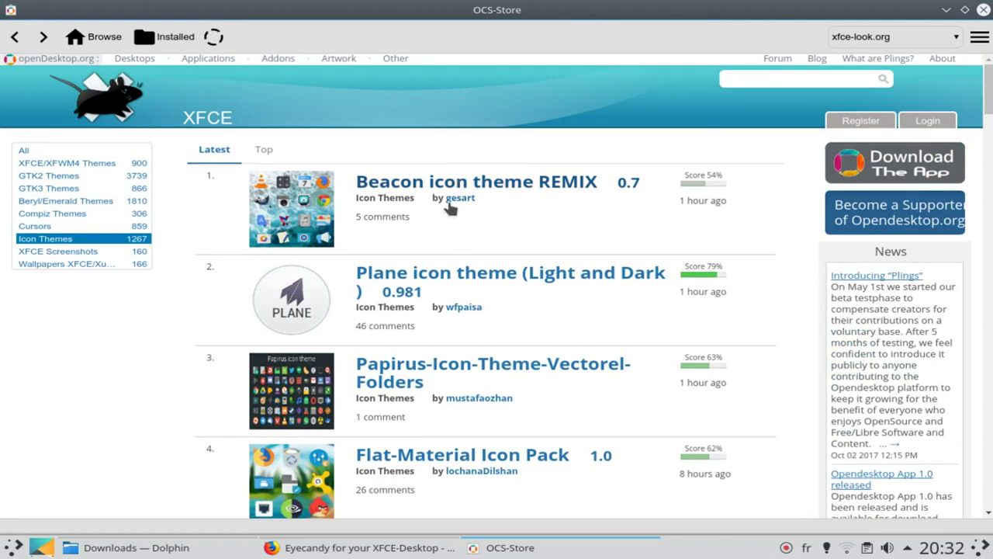
scroll(383, 419, down, 3)
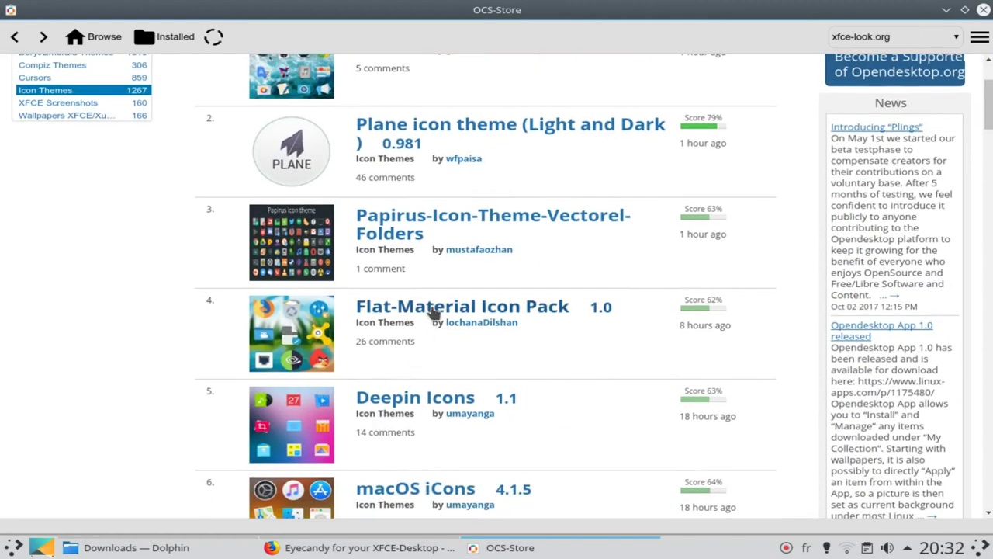
- Open the Flat-Material Icon Pack product page
click(432, 311)
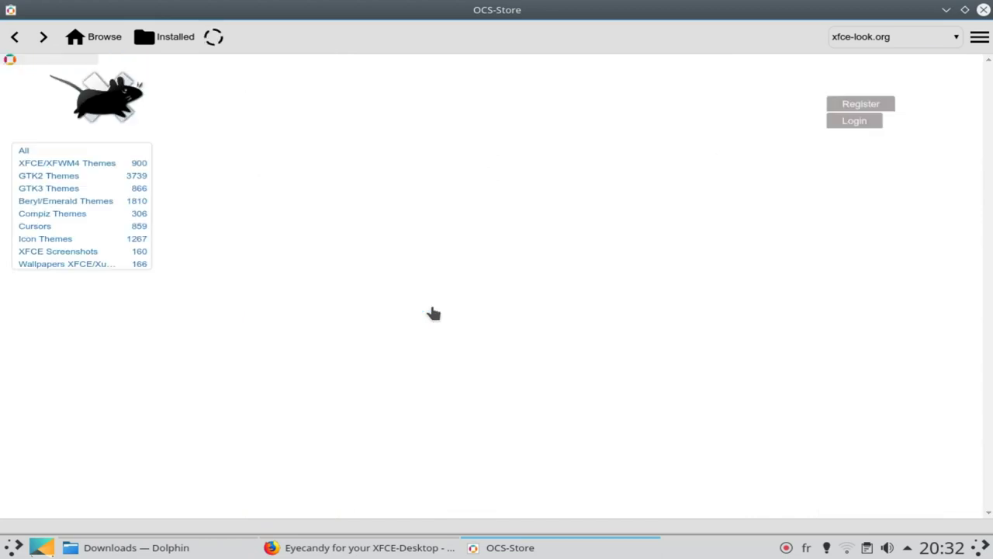
scroll(433, 314, down, 4)
scroll(433, 314, down, 2)
scroll(433, 313, up, 5)
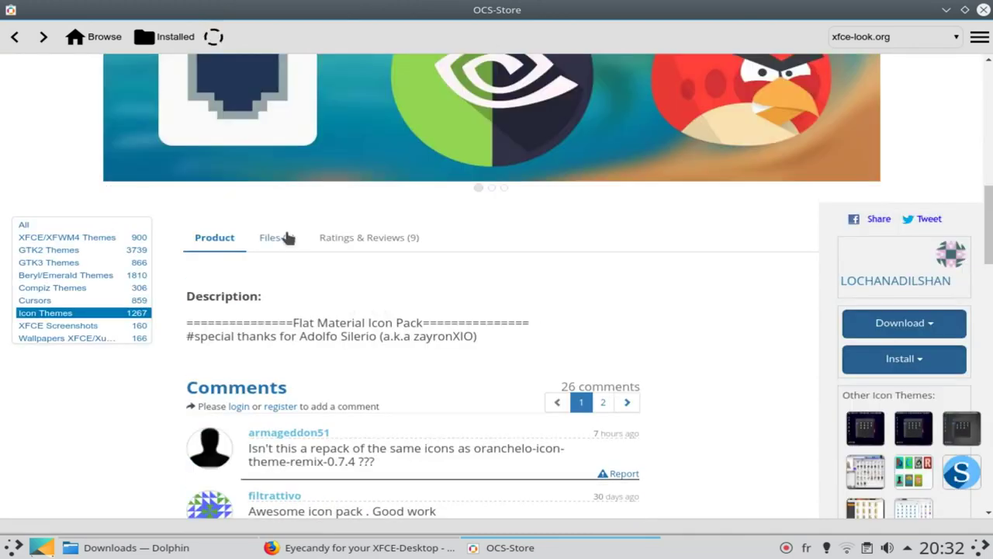
- Show the pack's files, listing Flat-Material.zip version 1.0 at 6.19 MB
click(289, 237)
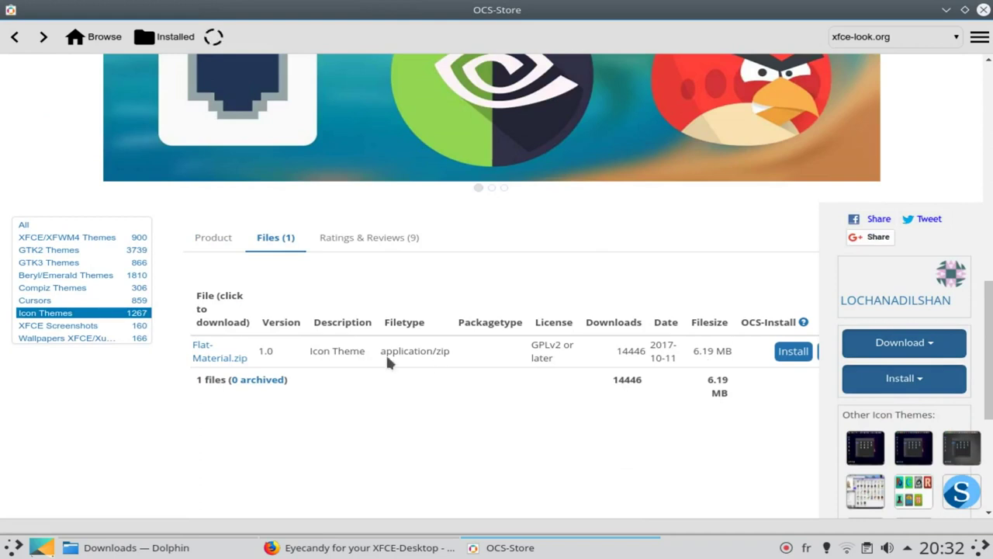
scroll(355, 414, up, 10)
scroll(439, 302, up, 6)
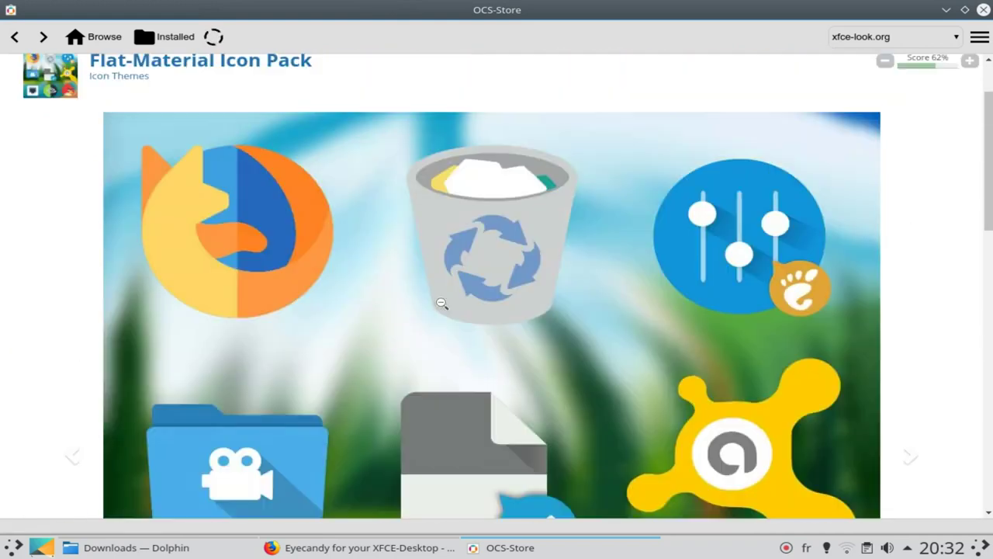
scroll(475, 250, down, 5)
scroll(543, 326, down, 8)
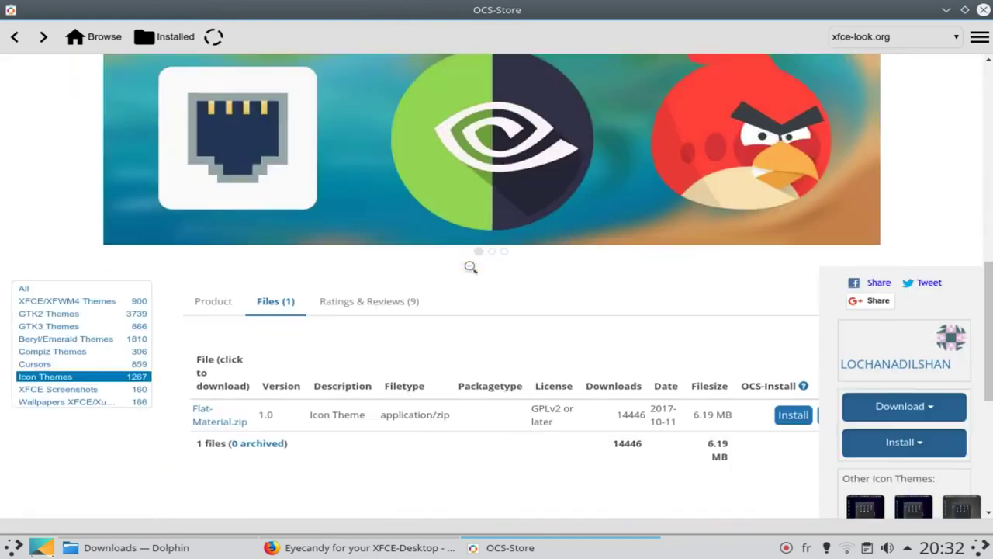
scroll(598, 388, down, 1)
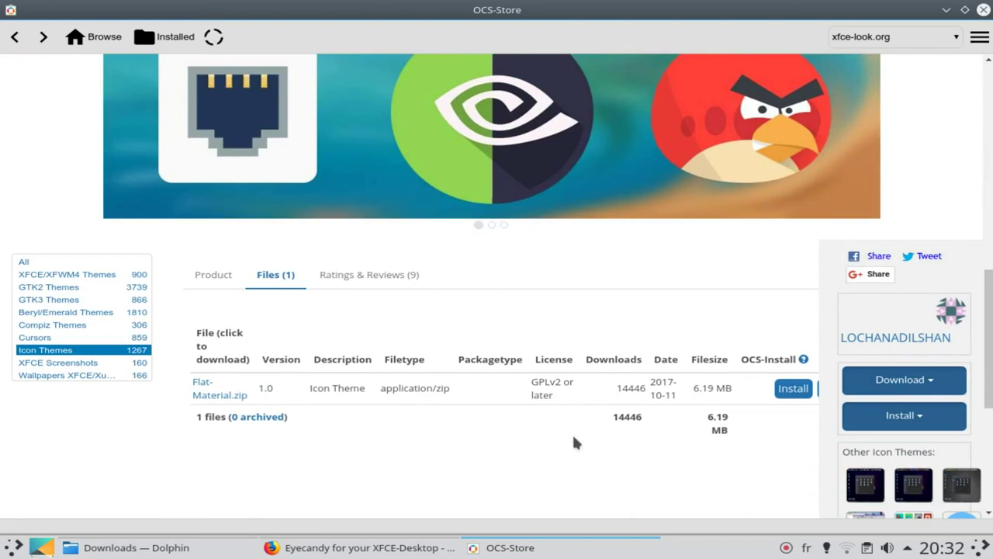
scroll(574, 442, up, 5)
scroll(575, 443, up, 6)
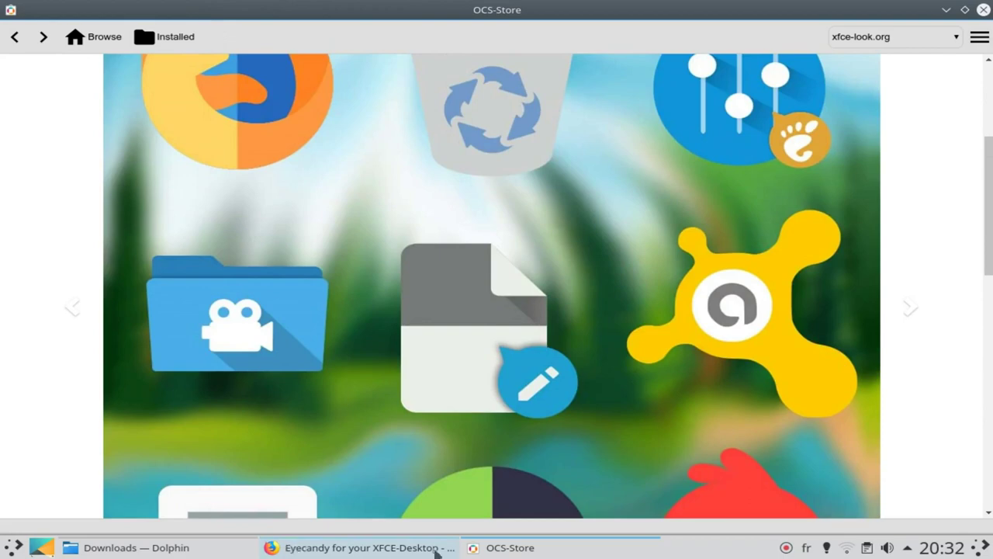
- Show the desktop, minimising OCS-Store, Firefox and Dolphin to reveal the GNUTUX wallpaper
click(41, 549)
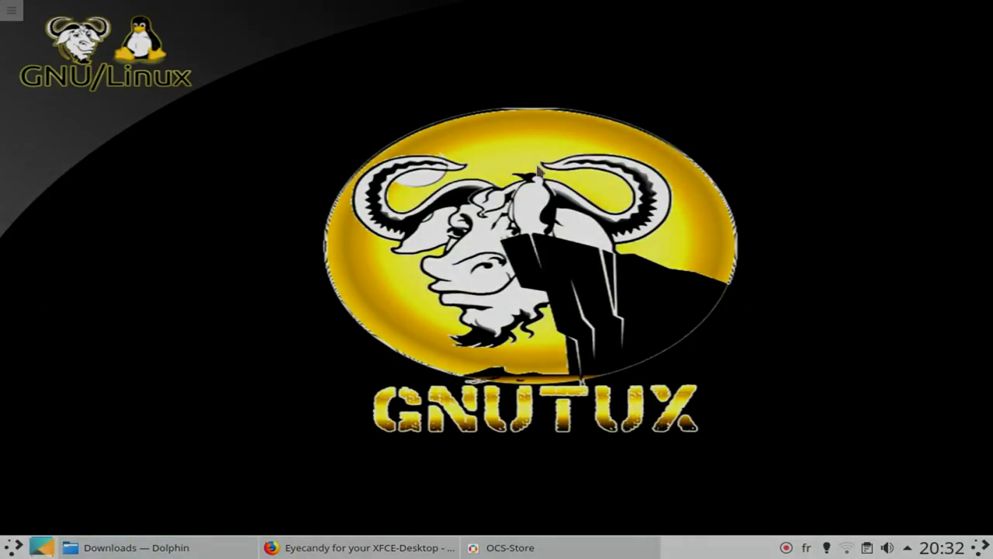